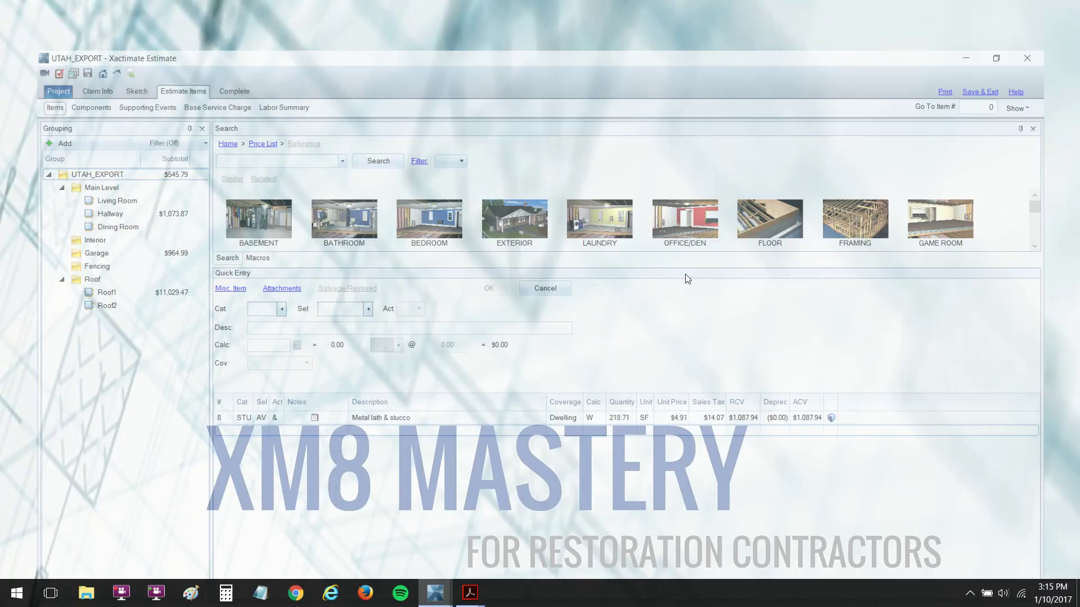
Step: Keep the Final Draft with/without Removal Depreciation report type and close the report settings
left_click(974, 45)
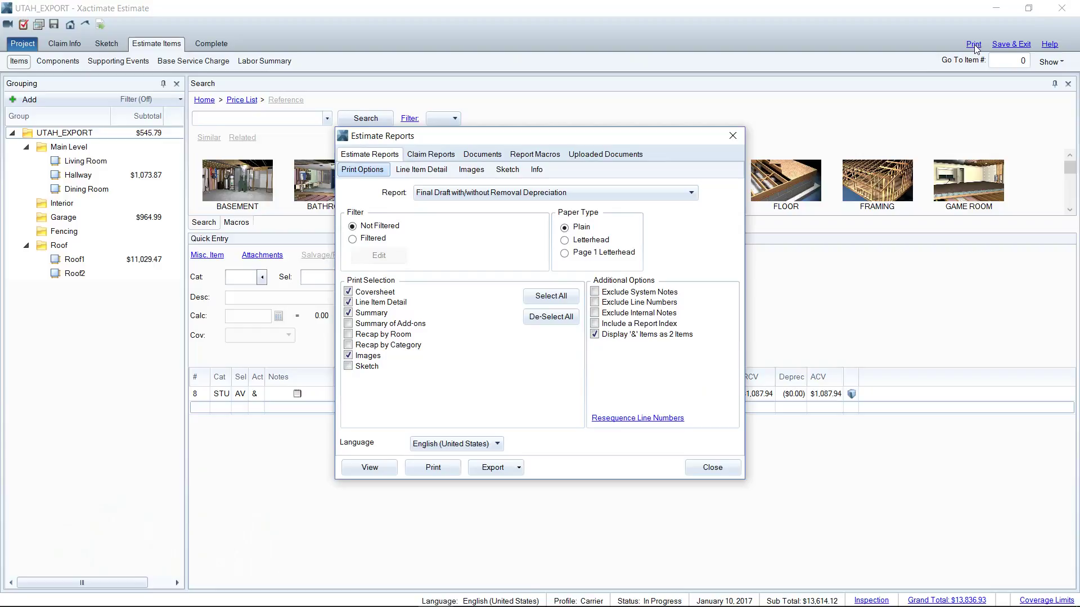
left_click(479, 195)
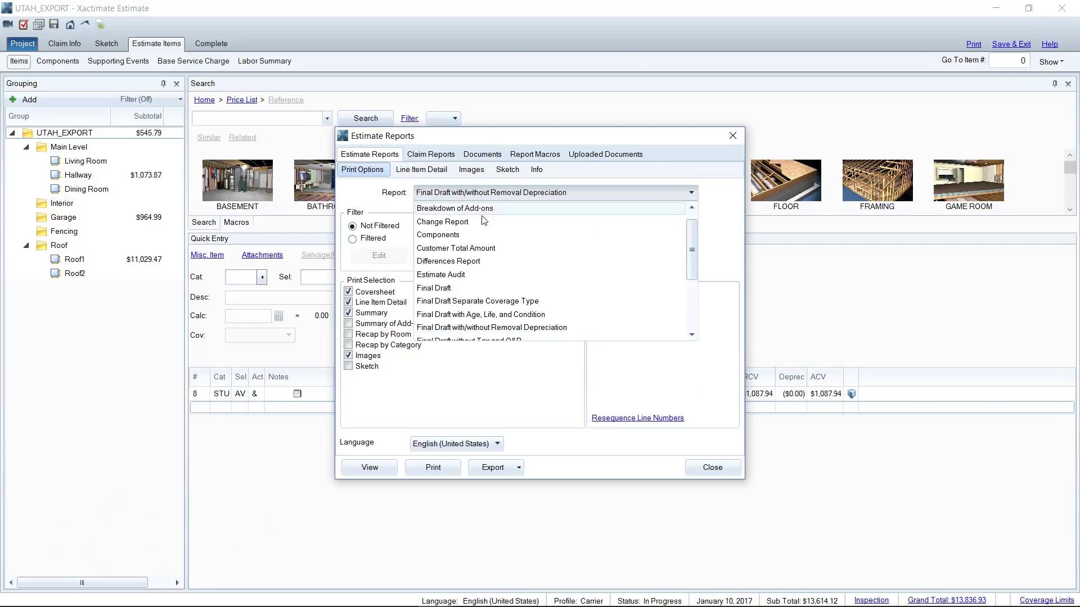
left_click(502, 332)
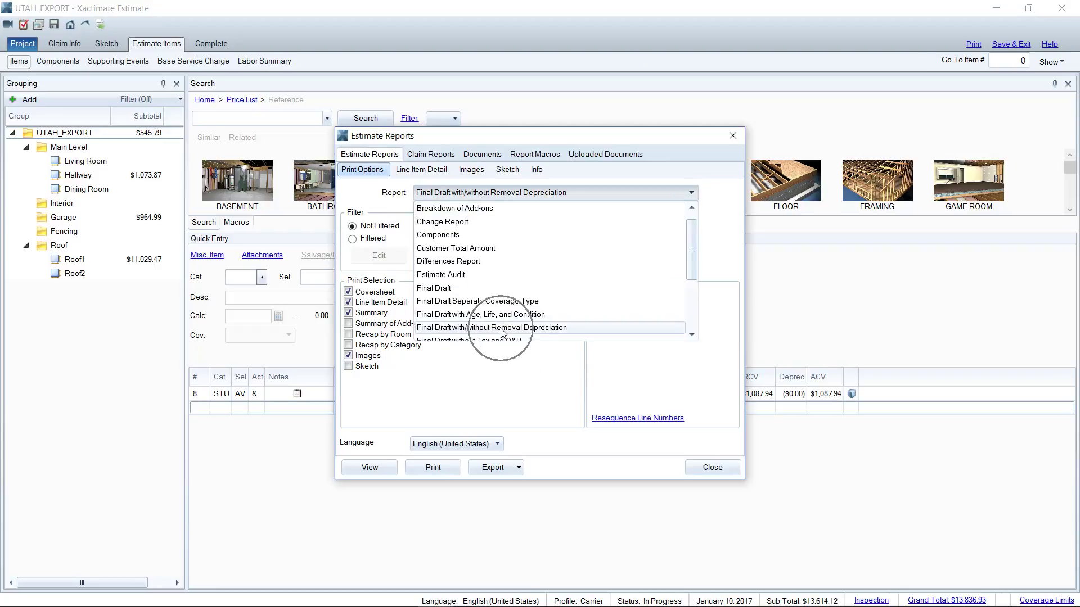
left_click(704, 470)
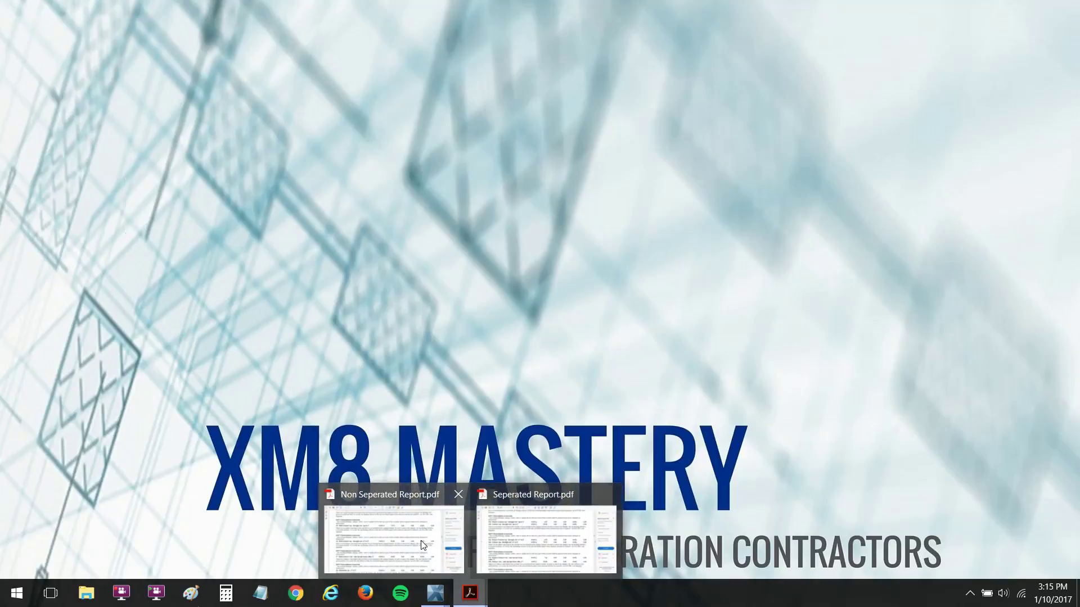
Step: Review combined R&R items 25–27 and item 25's 75.75 unit price, then view Seperated Report.pdf
left_click(423, 545)
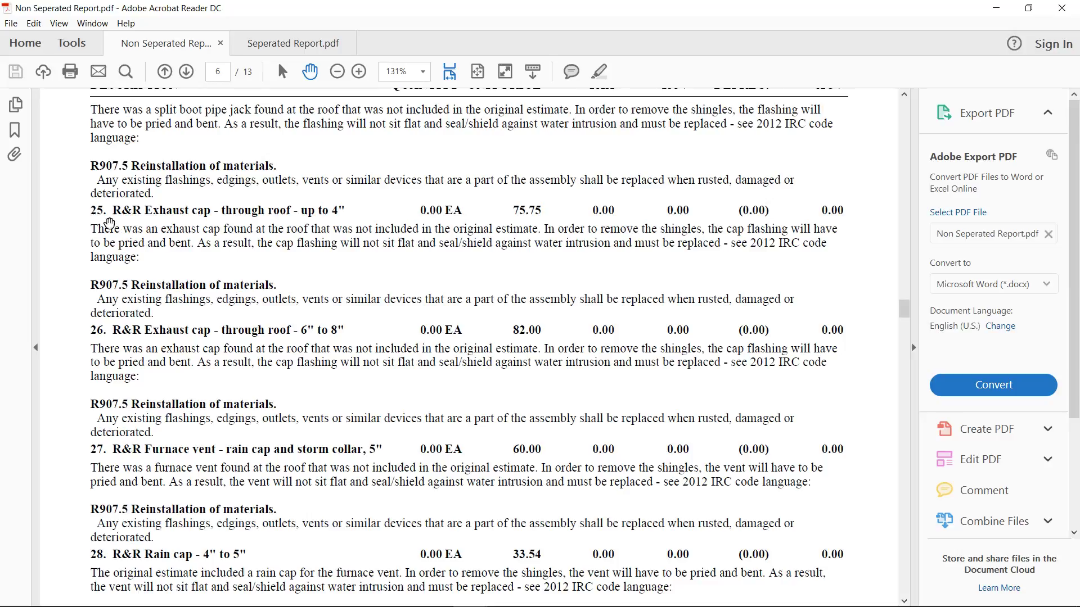
left_click(99, 219)
left_click(99, 335)
left_click(99, 454)
scroll(521, 223, "up", 1)
scroll(522, 223, "up", 1)
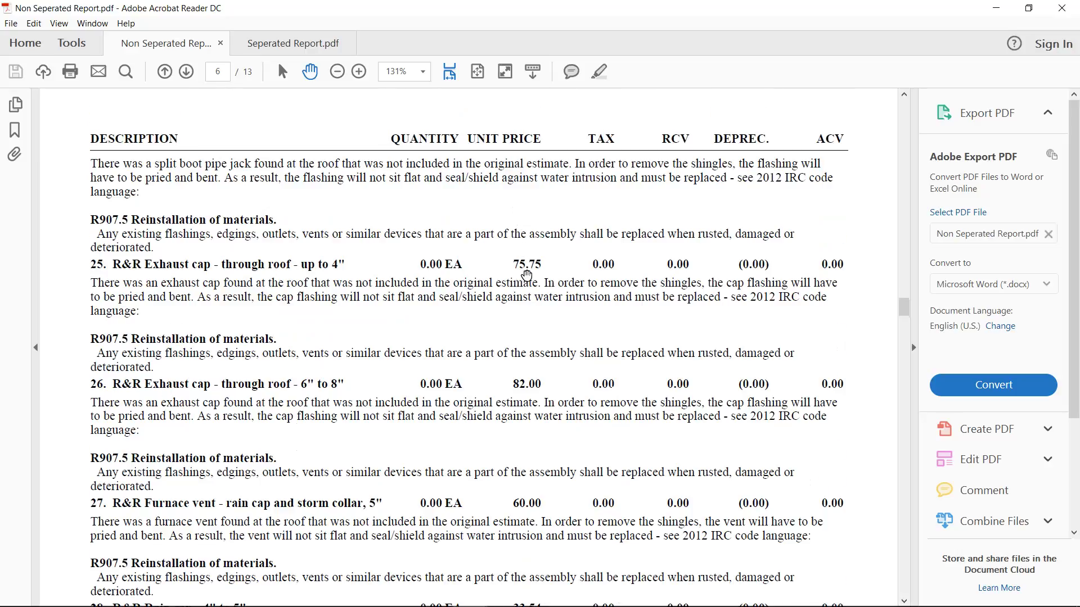
left_click(528, 271)
scroll(266, 197, "down", 1)
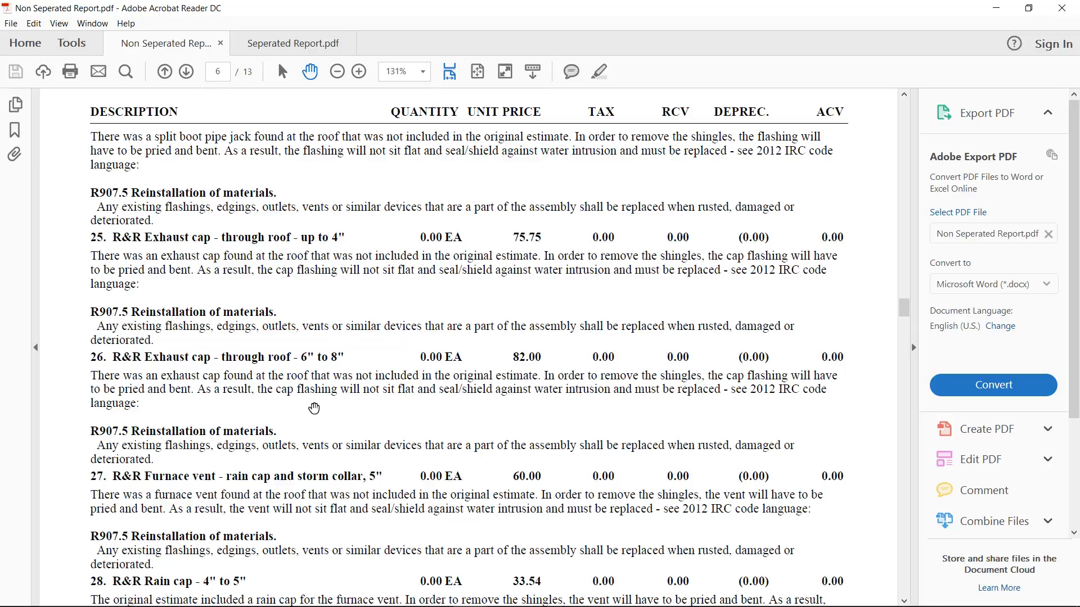
left_click(276, 51)
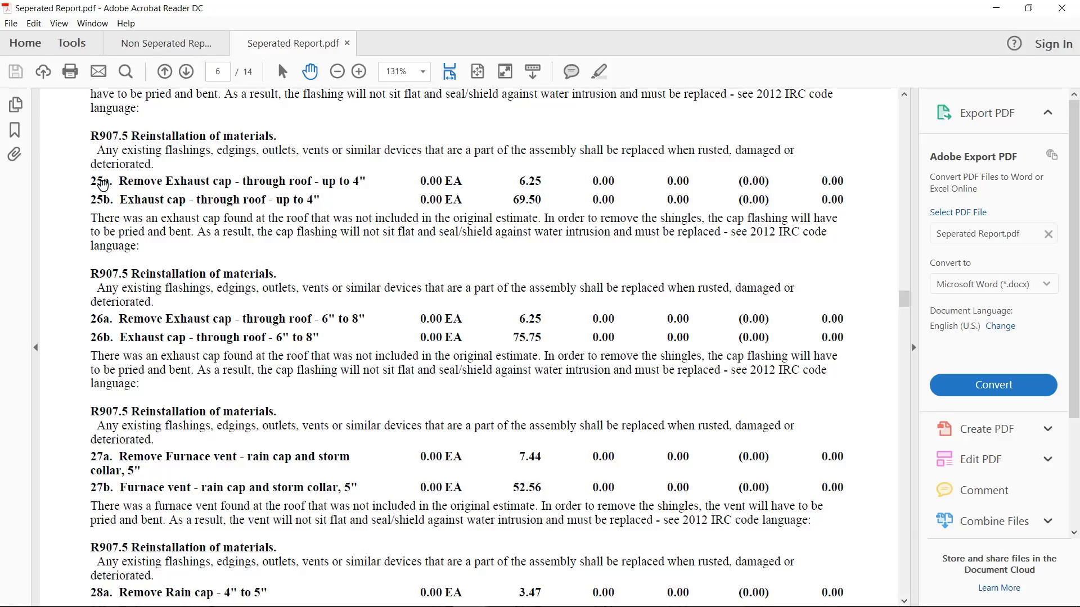
left_click(541, 184)
left_click(532, 205)
left_click(531, 206)
left_click(117, 197)
left_click(122, 204)
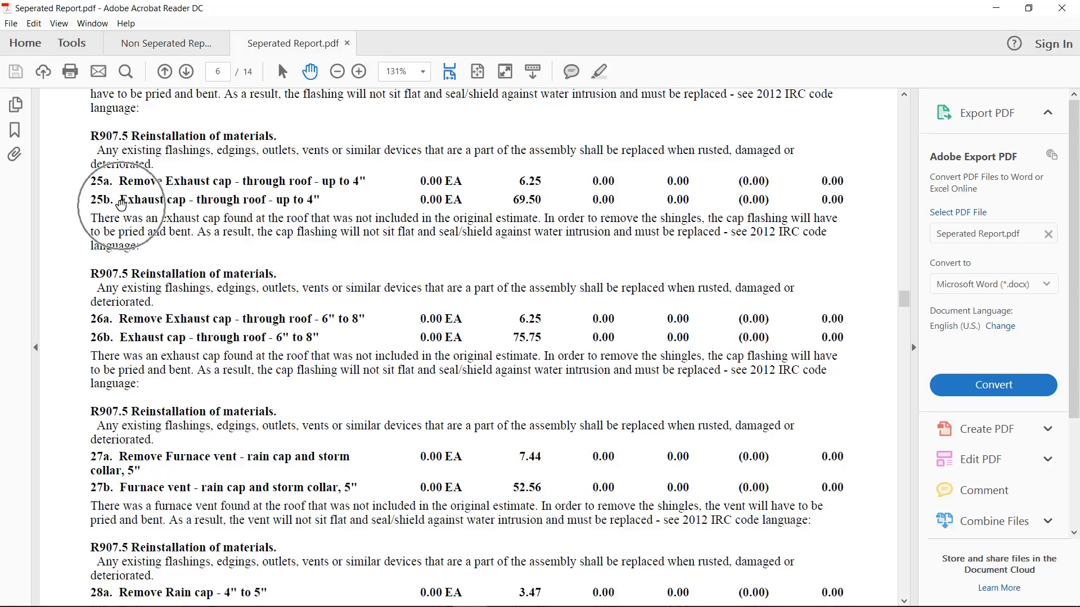
mouse_move(435, 592)
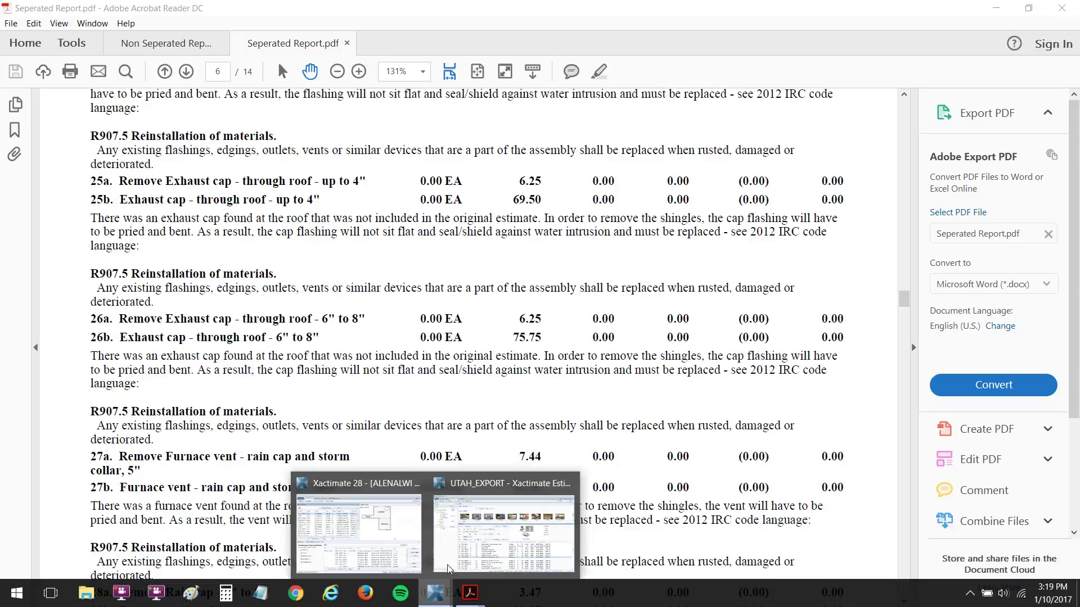
Step: In UTAH_EXPORT, add a new RFG VENTE< line below exhaust cap item 25
left_click(449, 568)
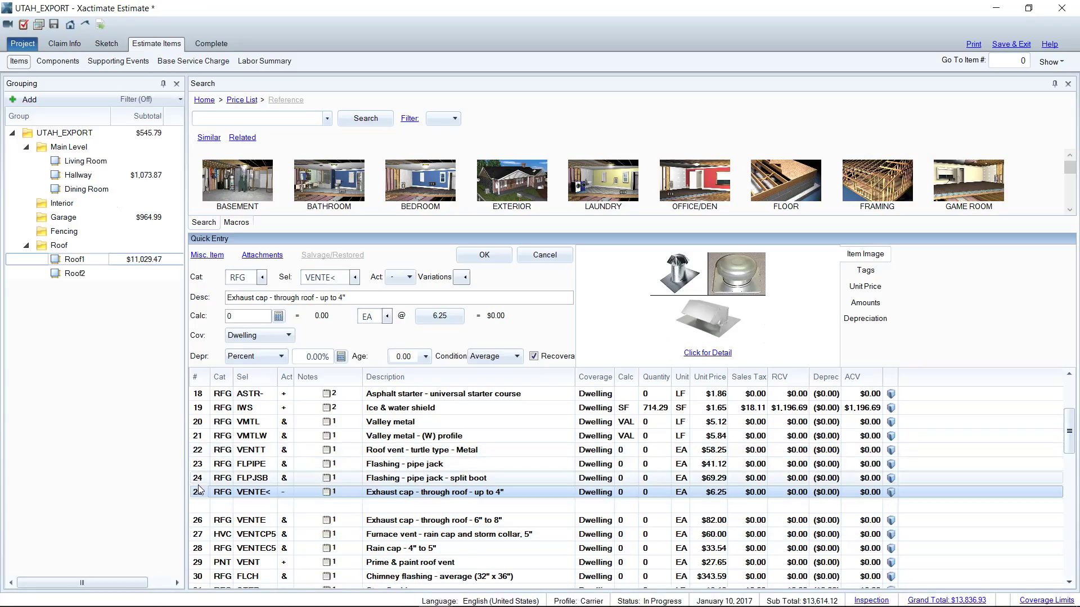
left_click(201, 506)
left_click(201, 493)
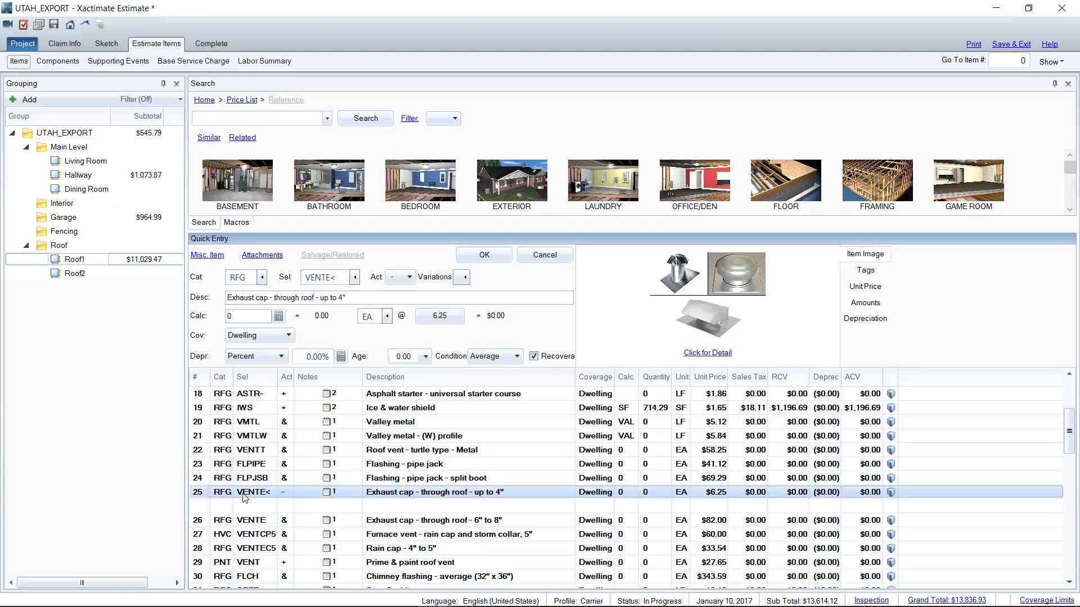
left_click(201, 505)
type("RFG")
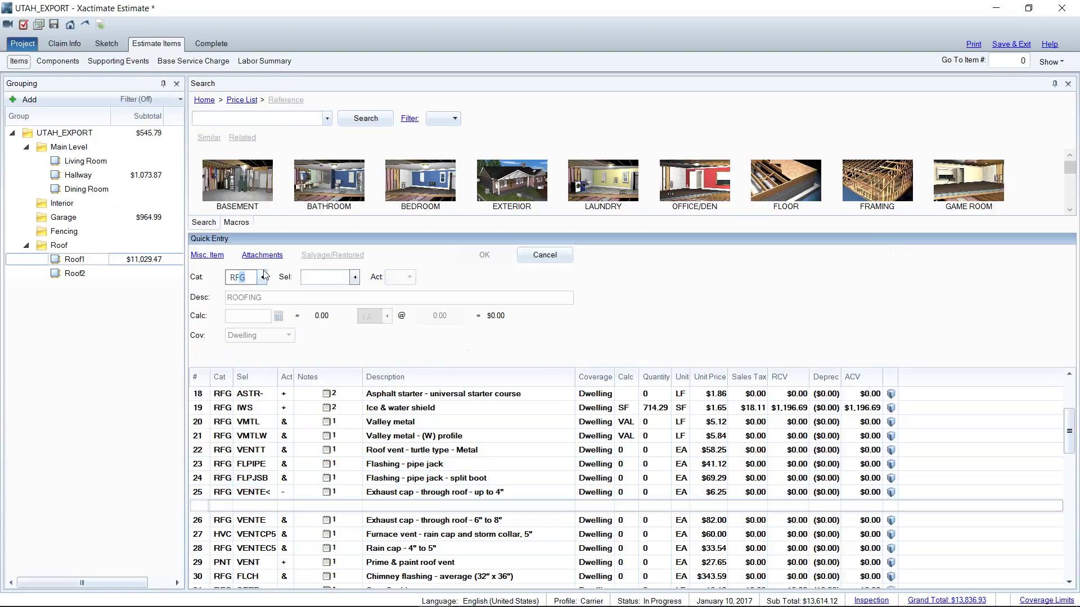
key("Tab")
type("VENTE")
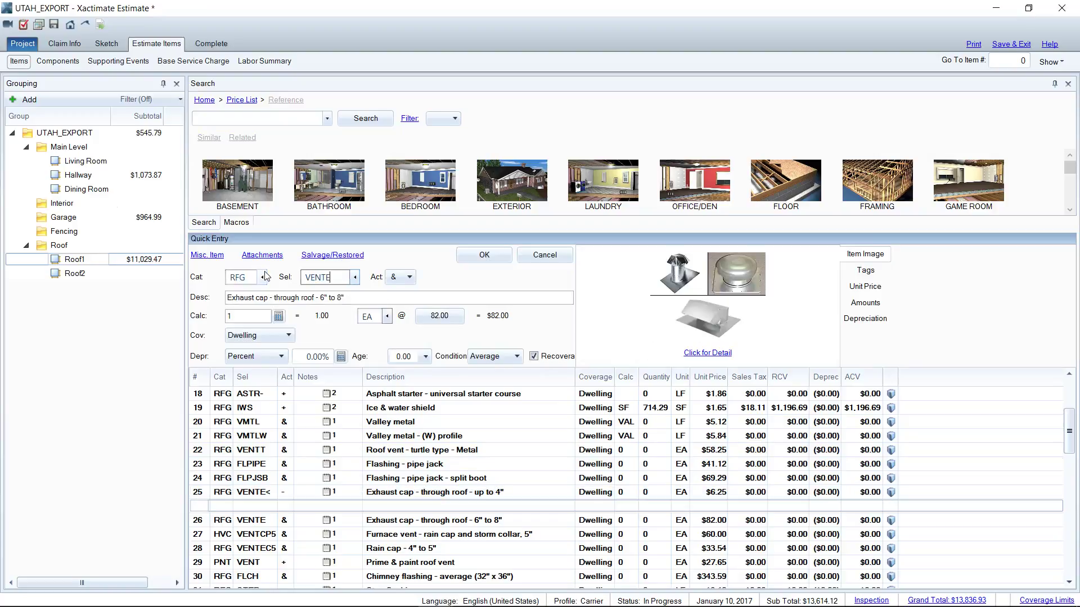
type("<-")
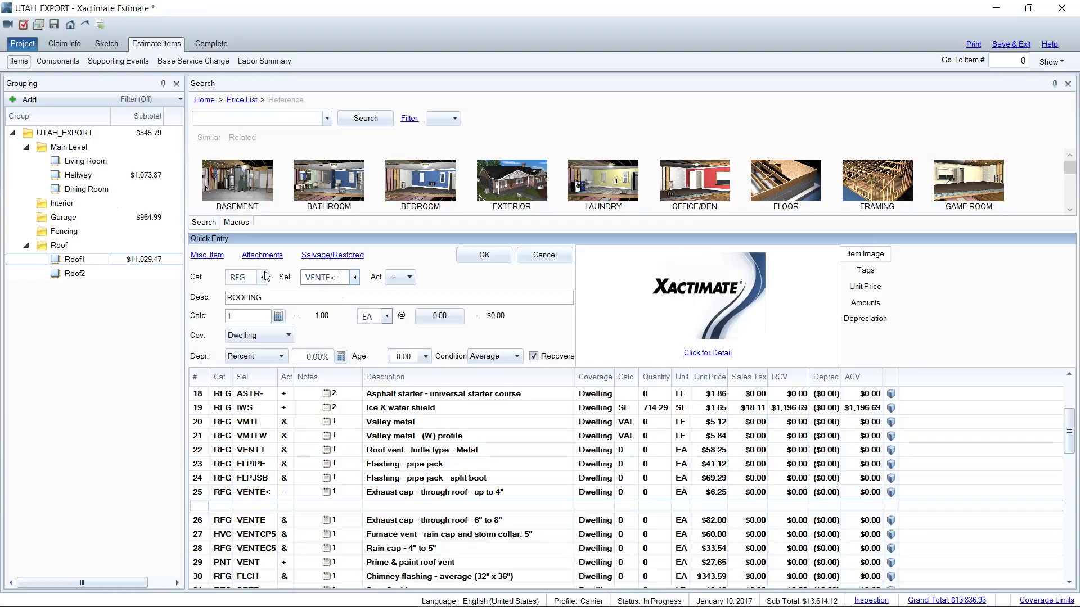
Step: Set the VENTE< line's activity to replace-only (+) and accept the duplicate item
left_click(400, 278)
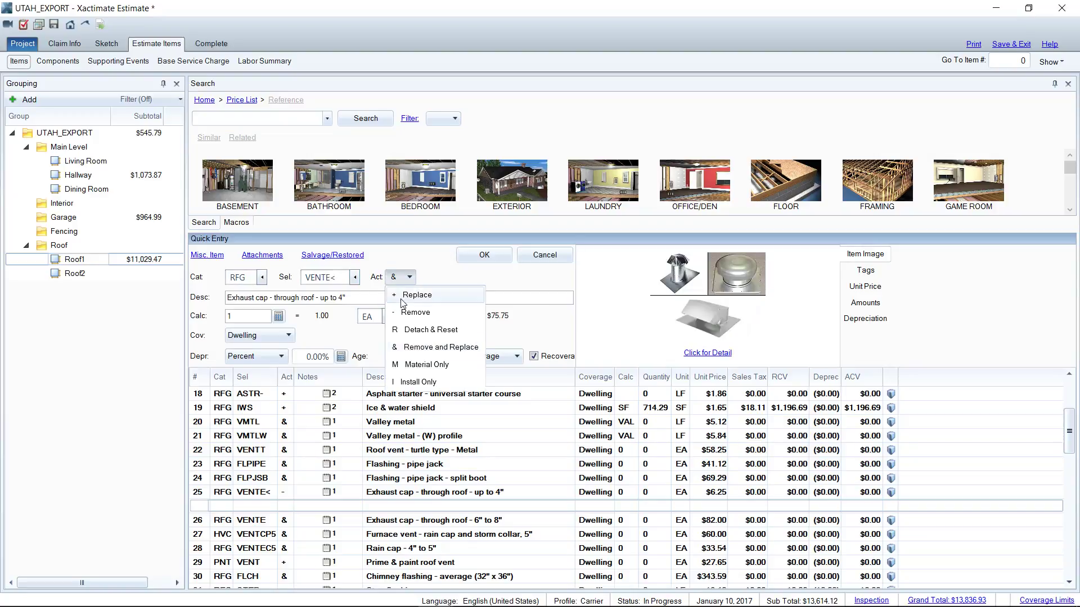
left_click(401, 298)
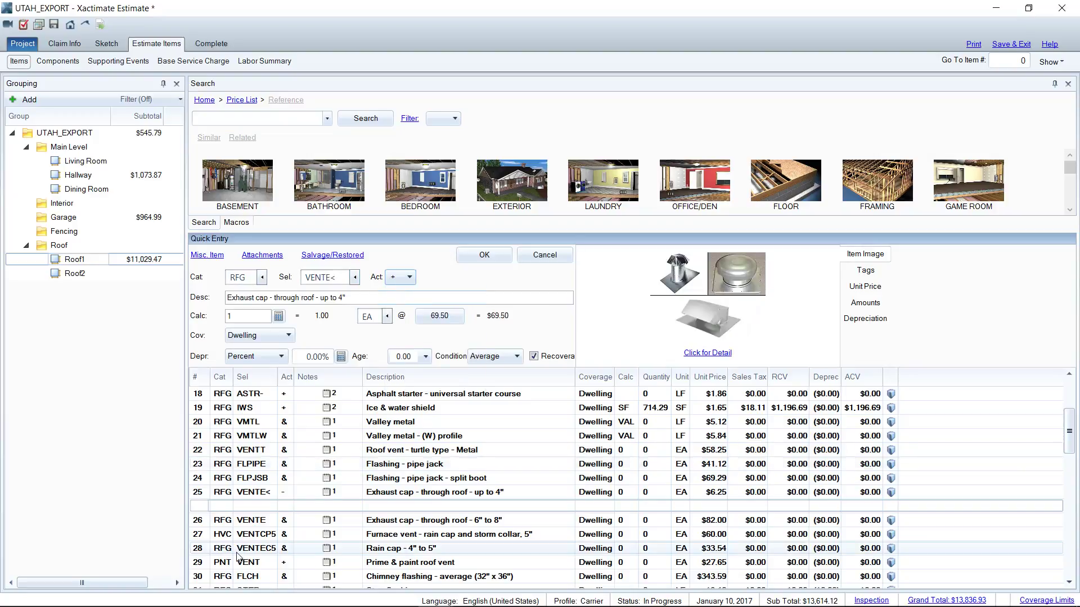
left_click(200, 522)
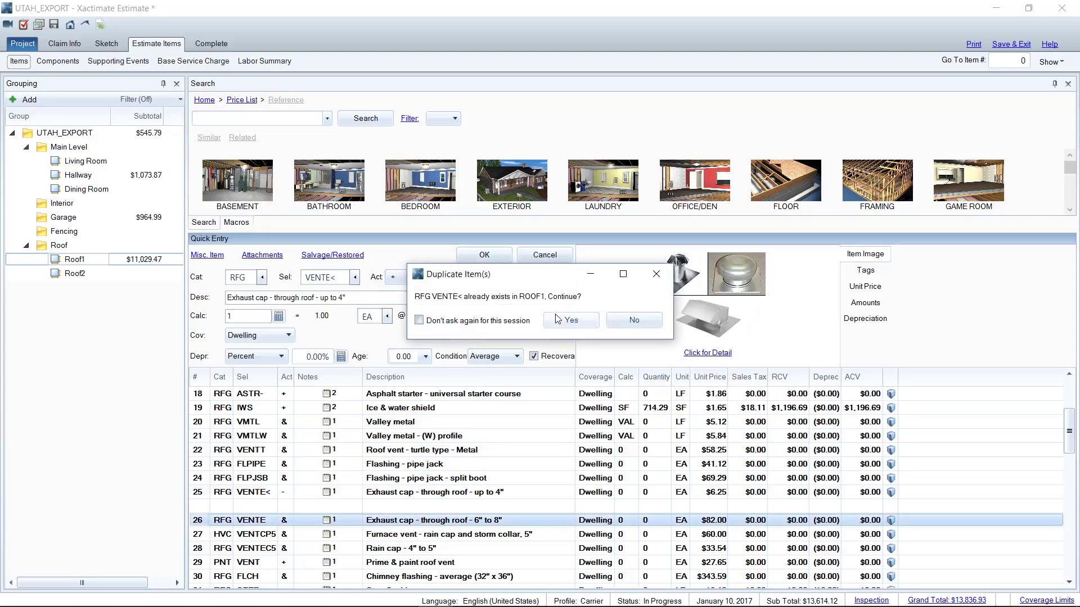
key("Return")
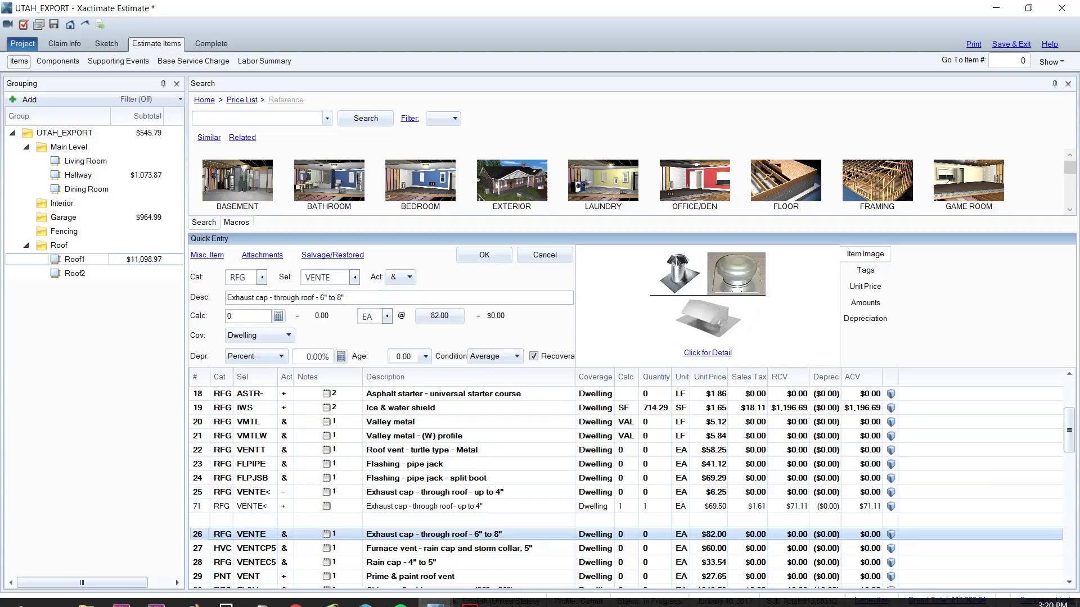
Step: Compare against Seperated Report.pdf in Acrobat, then return to the UTAH_EXPORT estimate
mouse_move(470, 593)
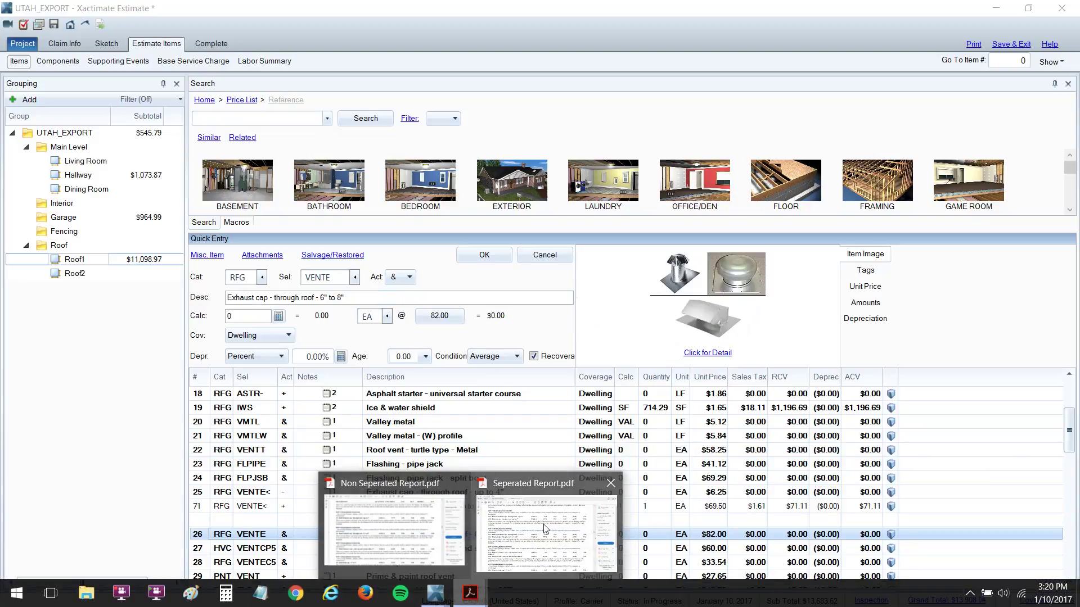
left_click(513, 532)
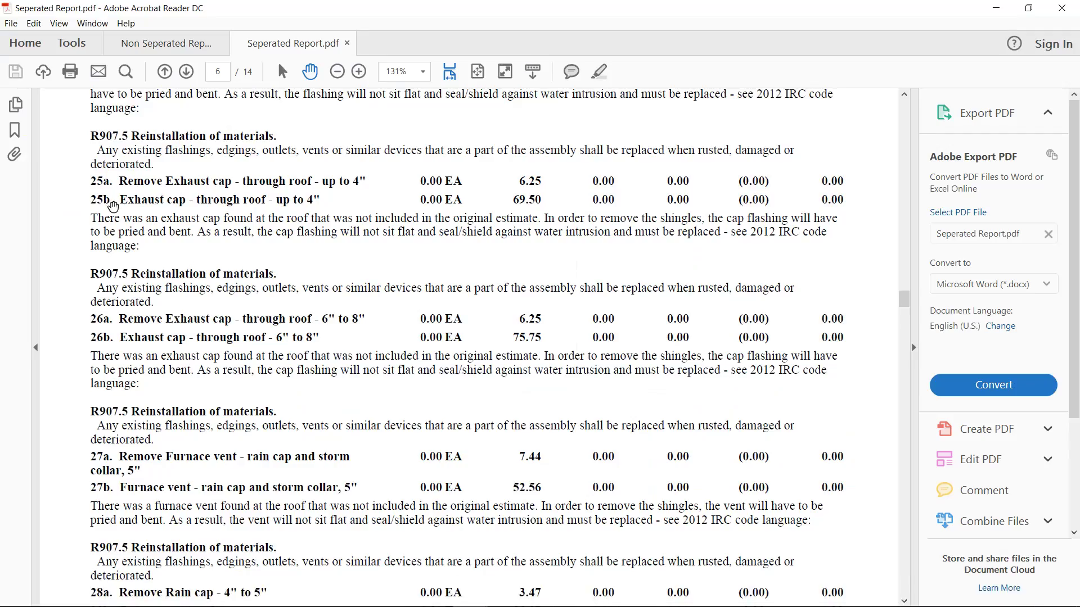
mouse_move(458, 605)
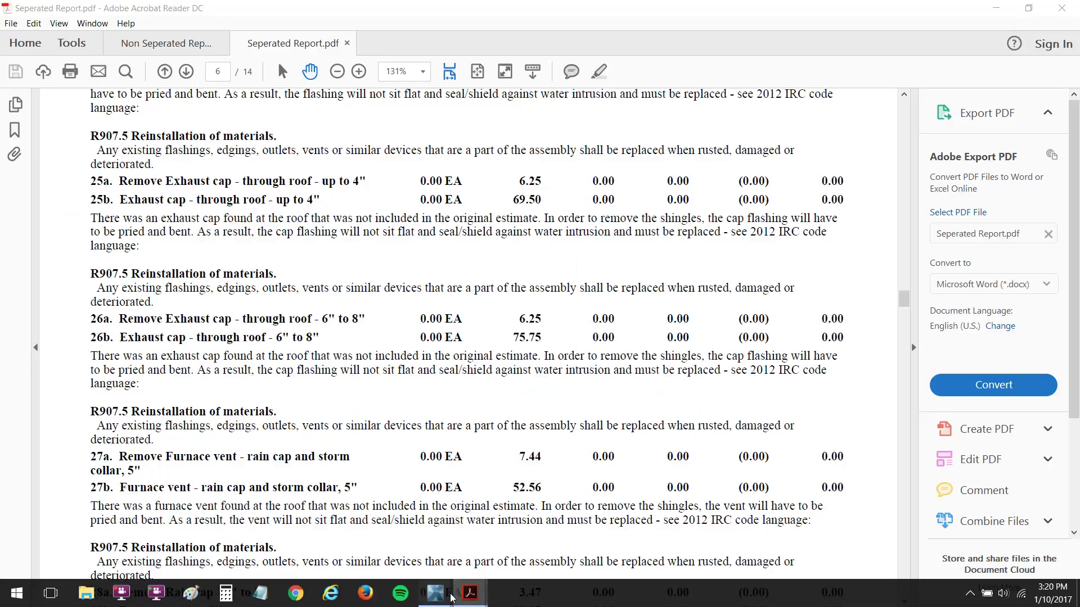
left_click(596, 562)
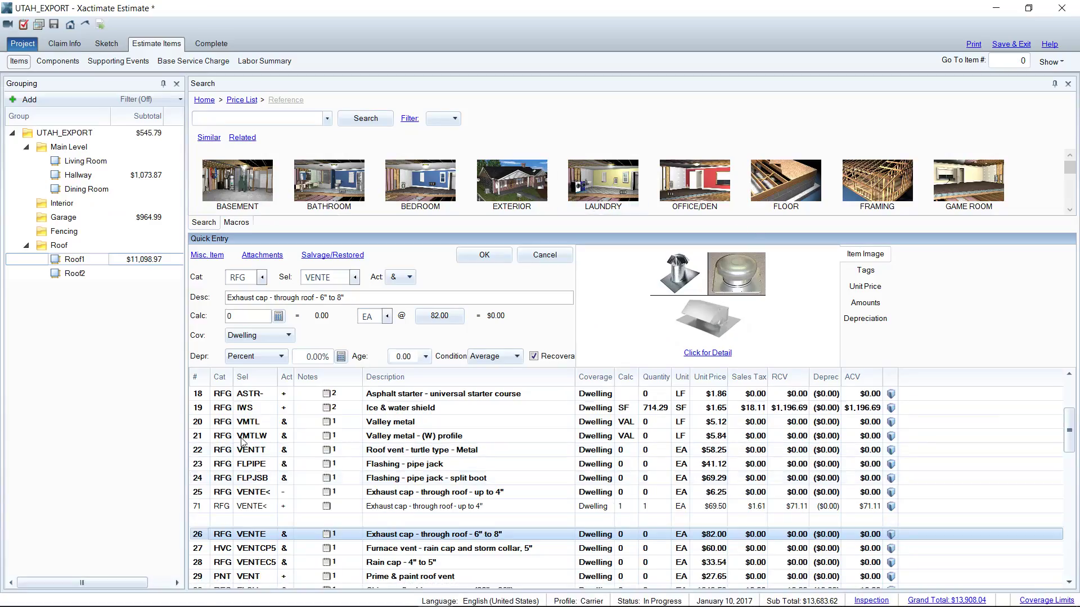
Step: From Print, resequence line numbers and enable 'Display & Items as 2 Items' under Additional Options
left_click(973, 45)
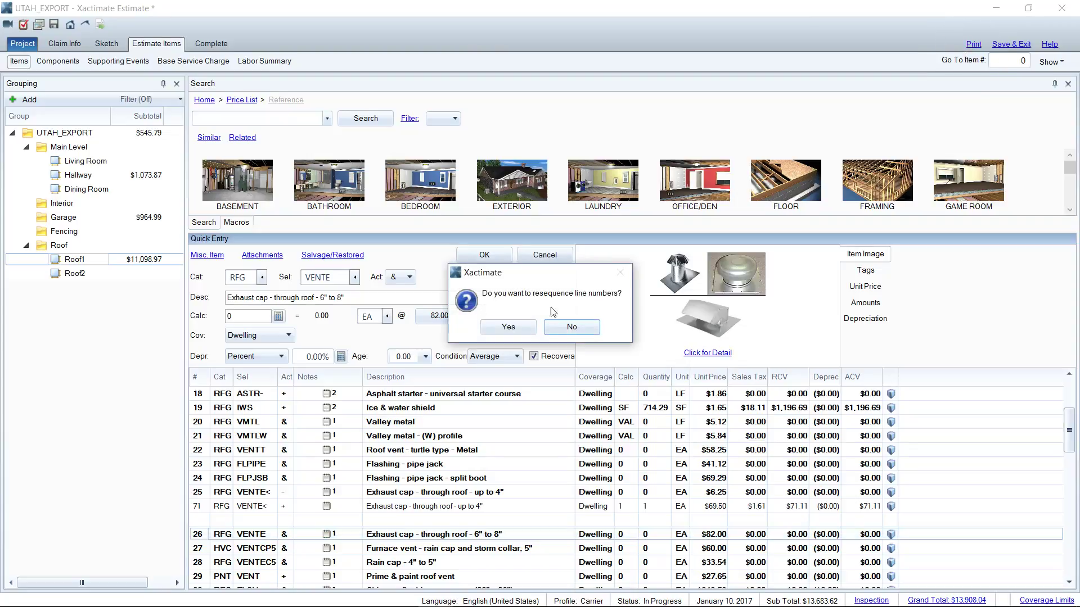
left_click(522, 327)
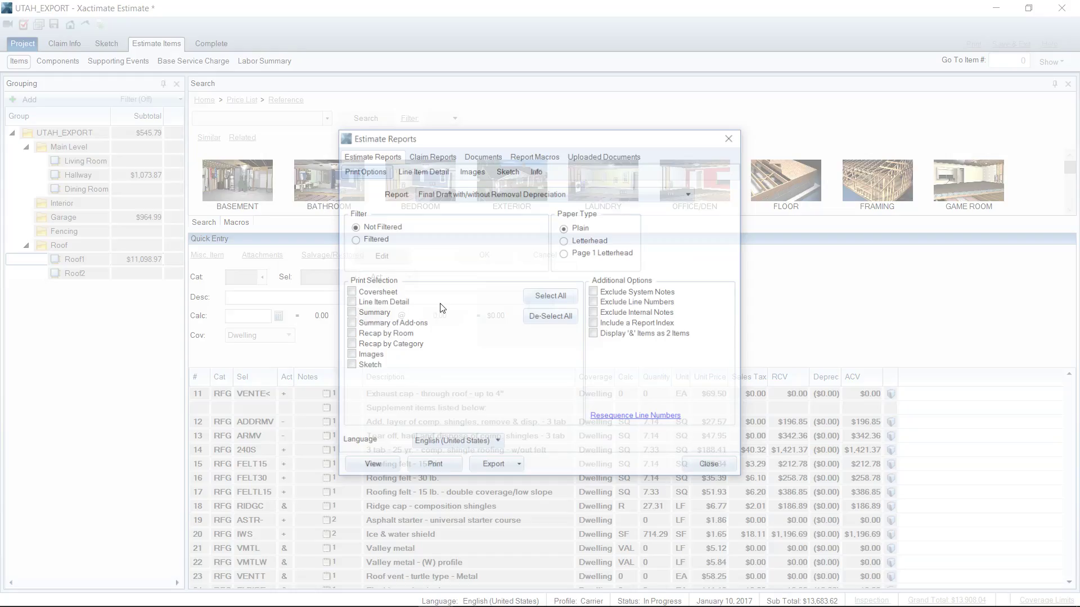
left_click(596, 334)
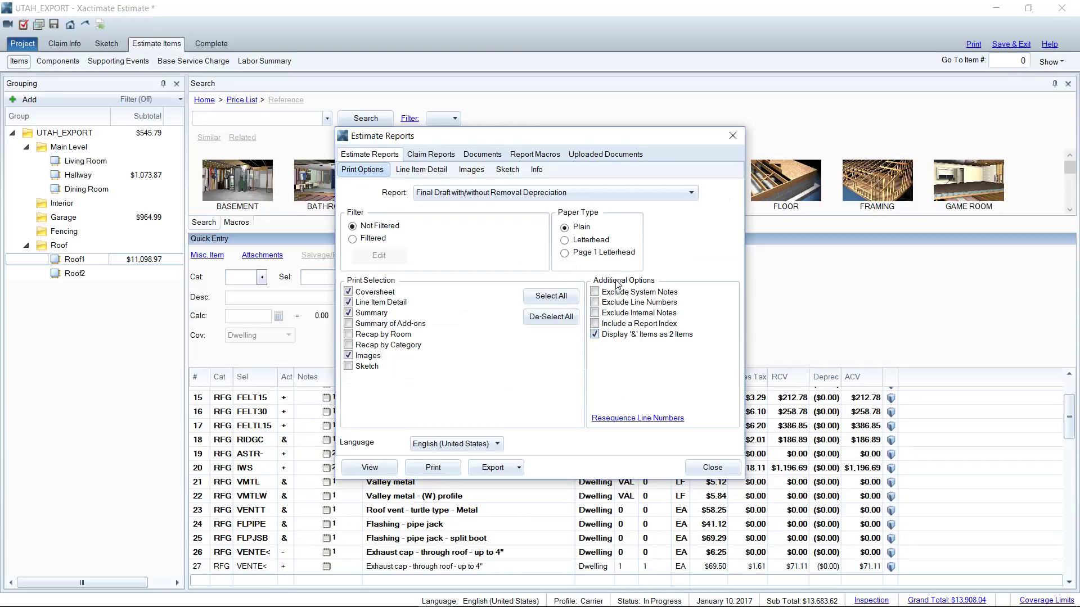
left_click(598, 344)
Step: Preview the report pages 8 and 7, confirming chimney flashing splits into 32a remove and 32b replace
left_click(369, 469)
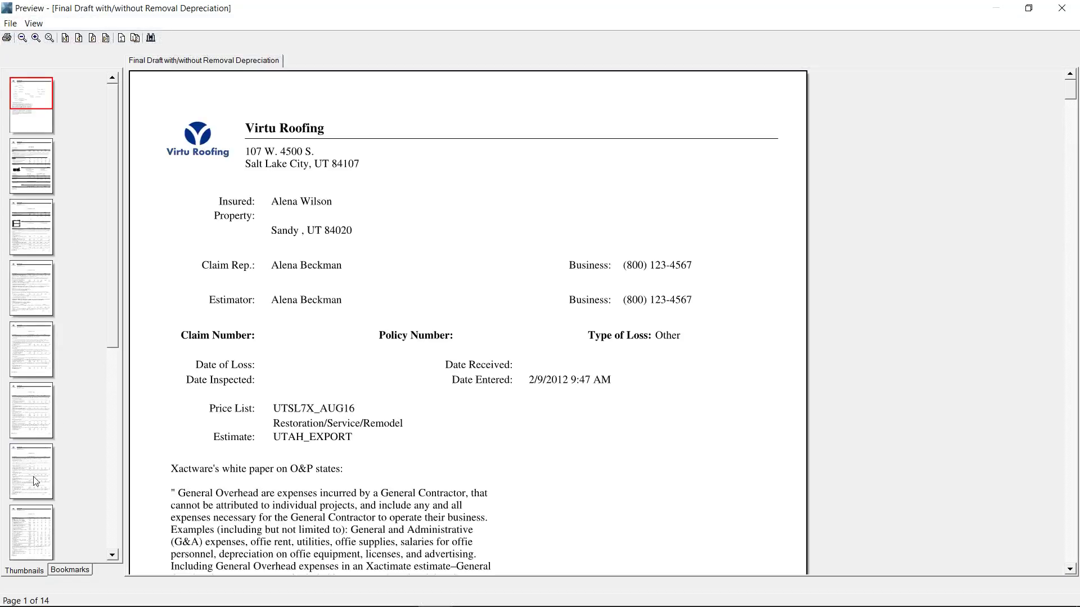
left_click(26, 536)
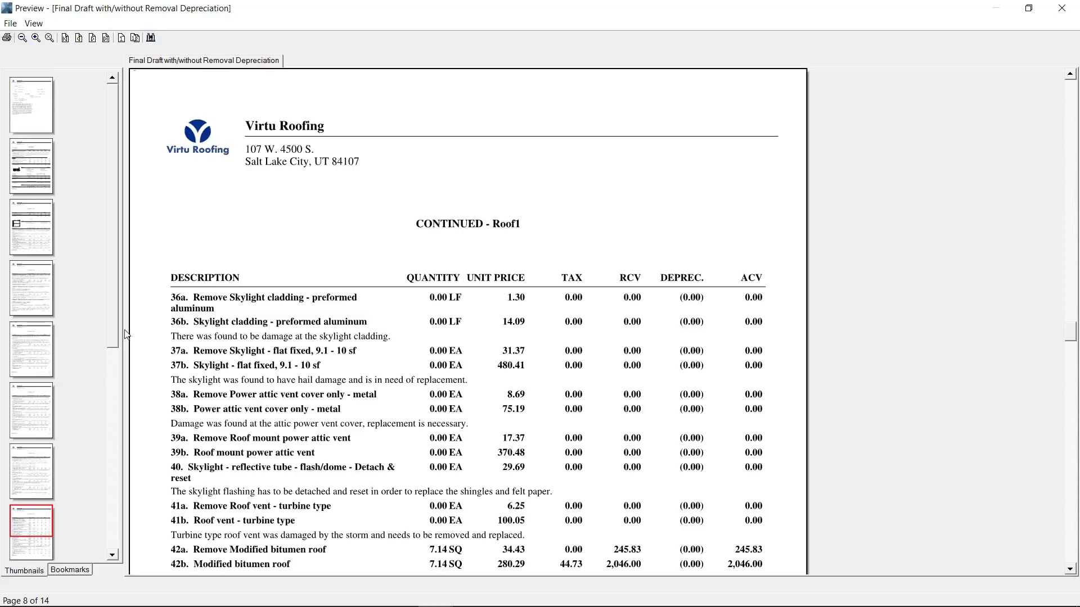
left_click(32, 474)
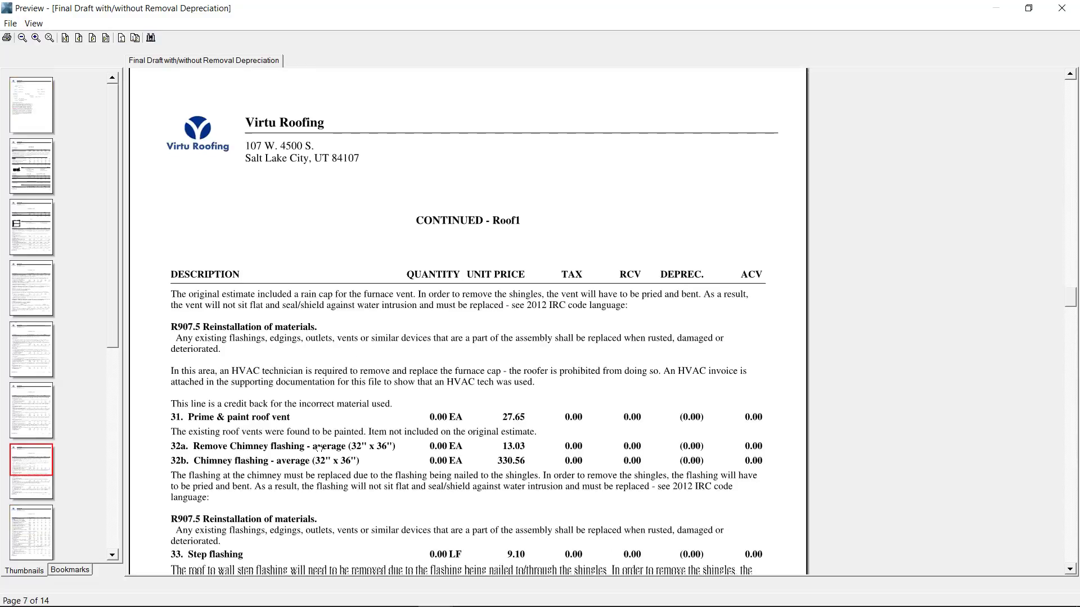
scroll(179, 370, "down", 3)
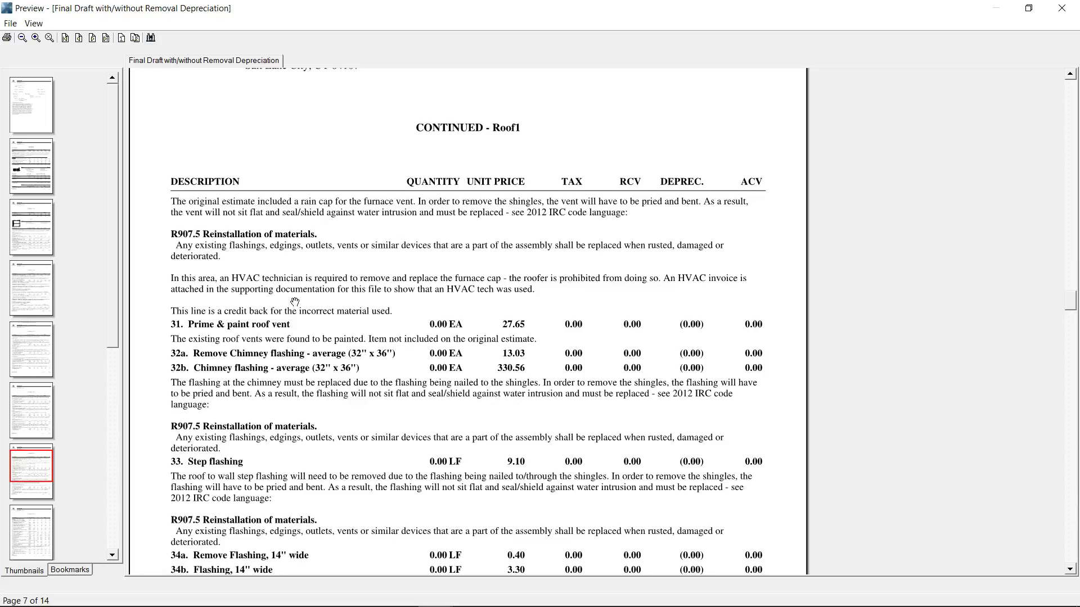
left_click(12, 23)
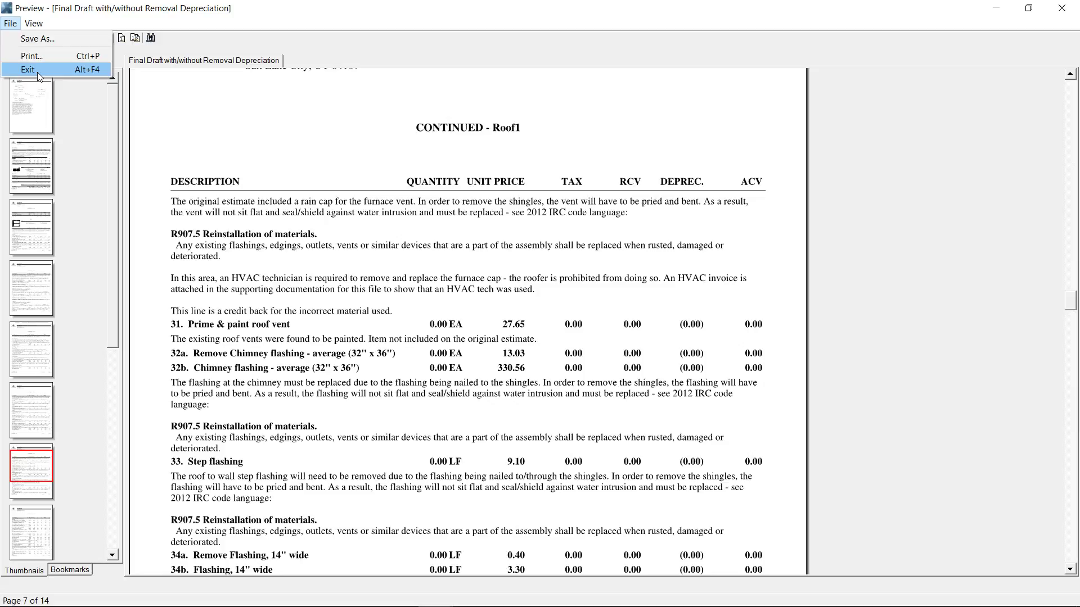
Step: Exit the report preview via File > Exit to get back to Estimate Reports
left_click(36, 68)
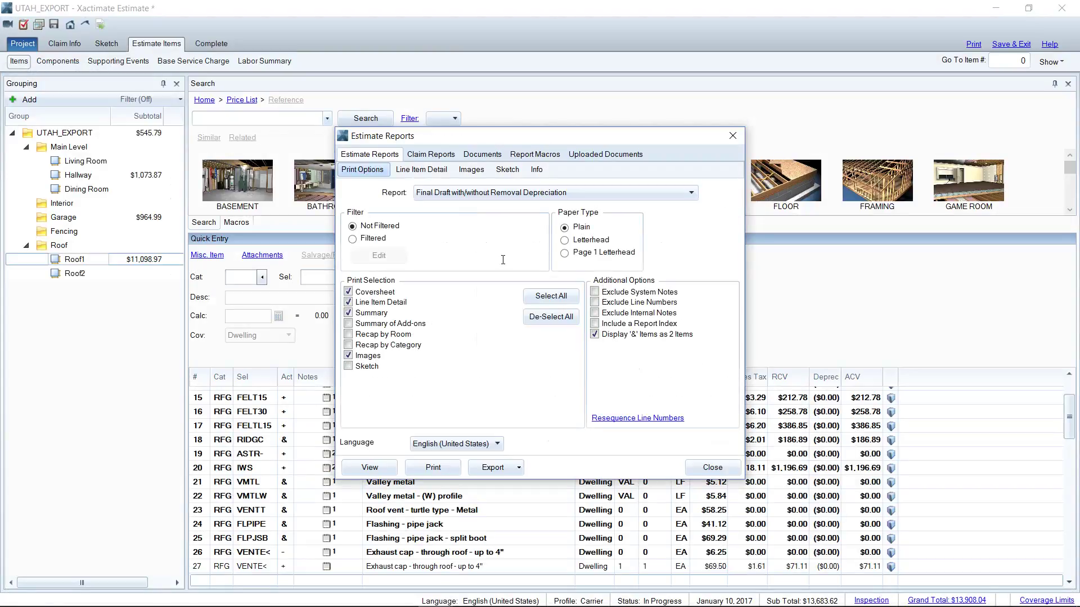